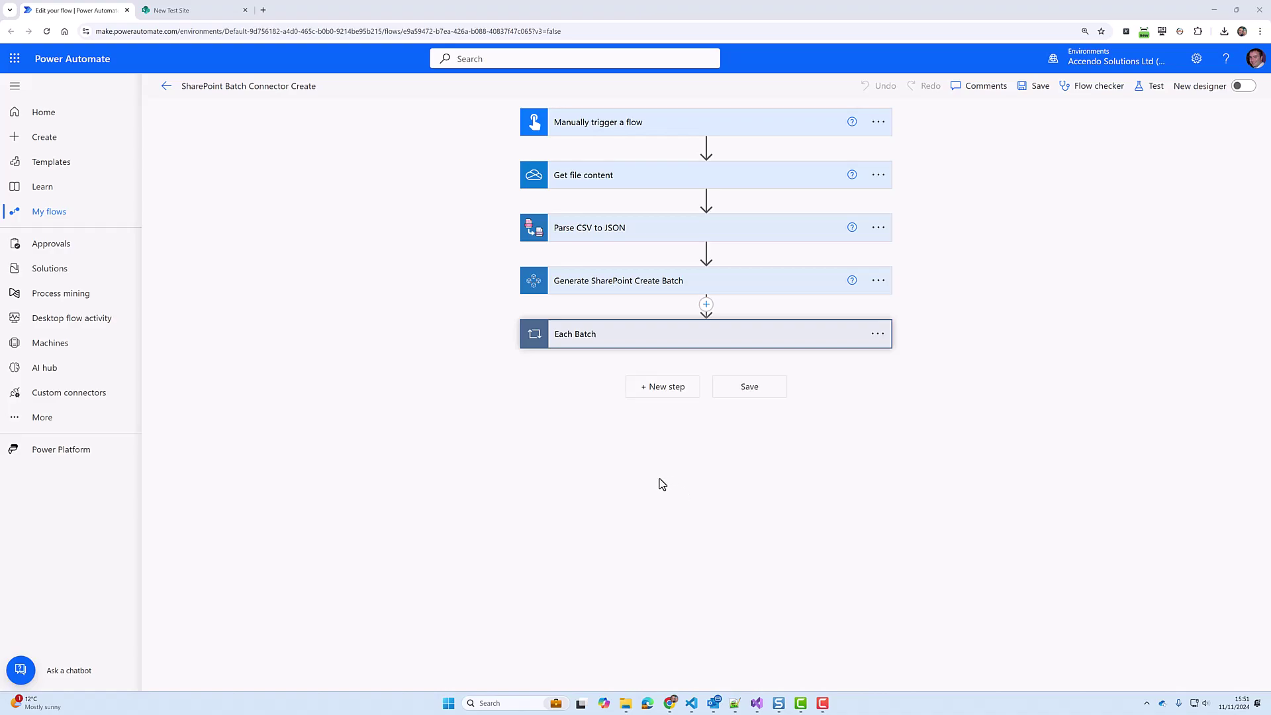
# Step: Inspect the CSV file's header row and records, then the empty SharePoint list
pyautogui.click(734, 702)
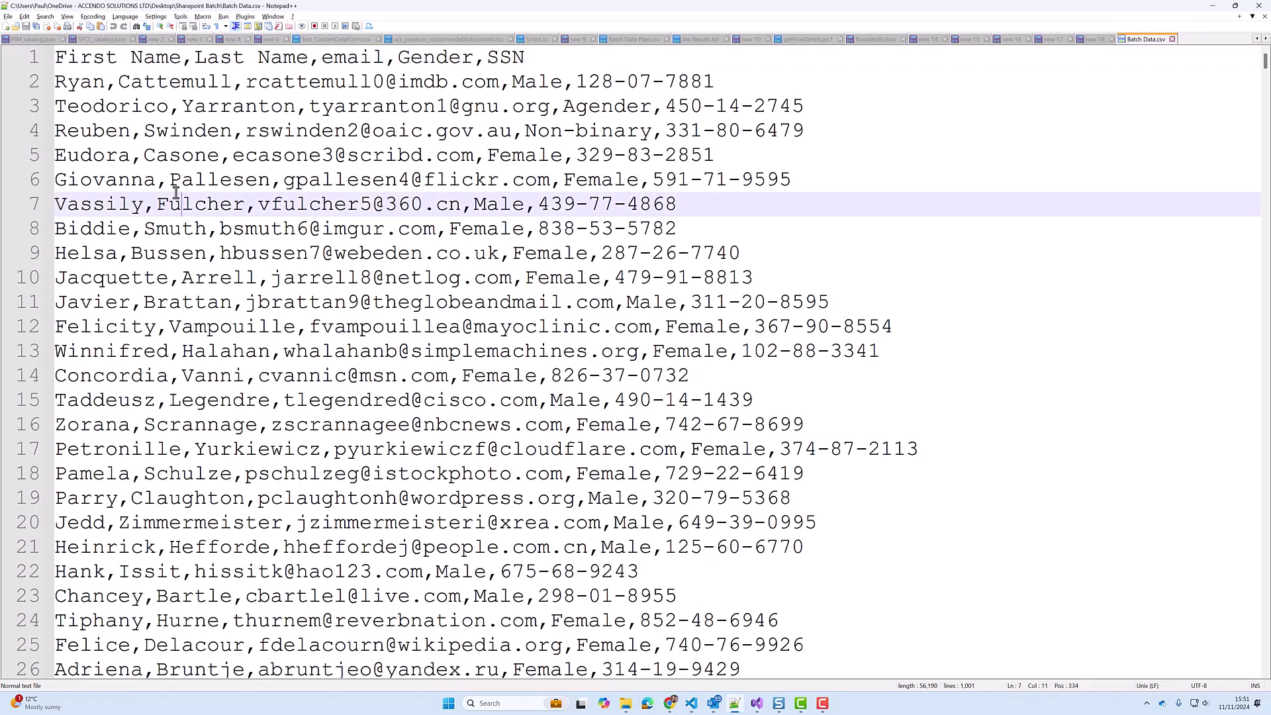
pyautogui.moveTo(182, 204); pyautogui.dragTo(182, 179)
pyautogui.moveTo(57, 58); pyautogui.dragTo(530, 67)
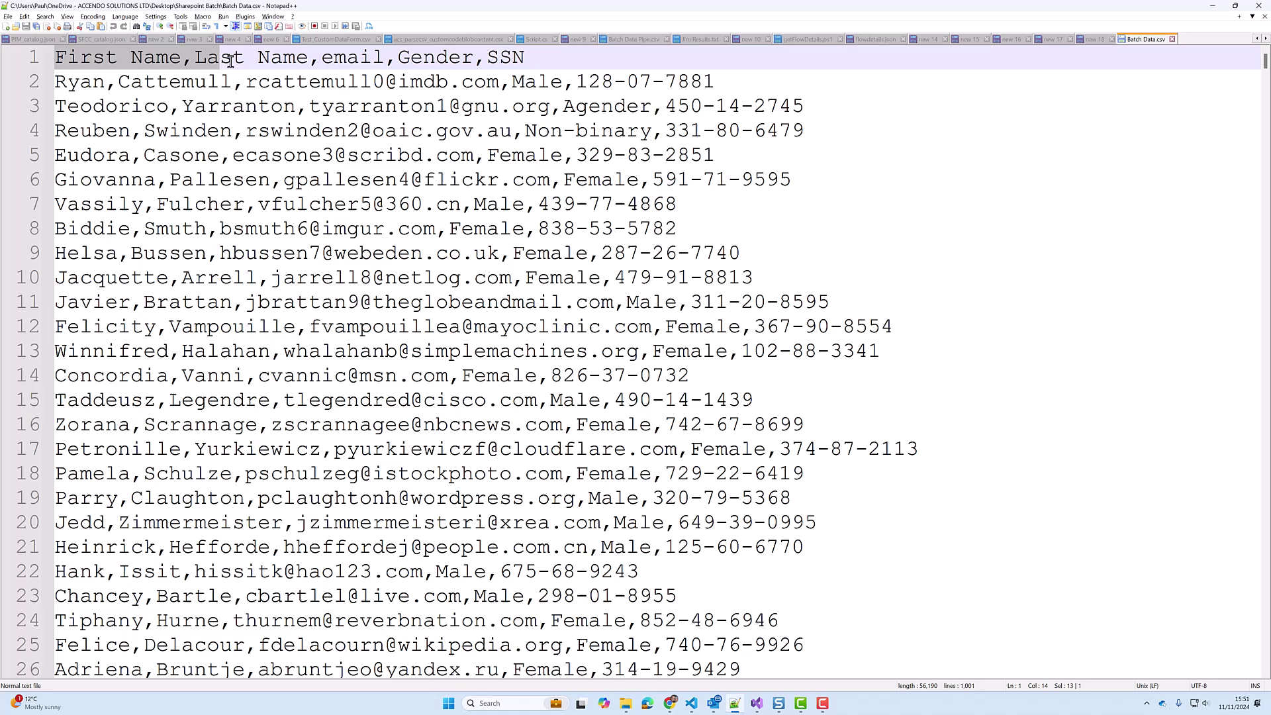
pyautogui.hotkey('alt', 'Tab')
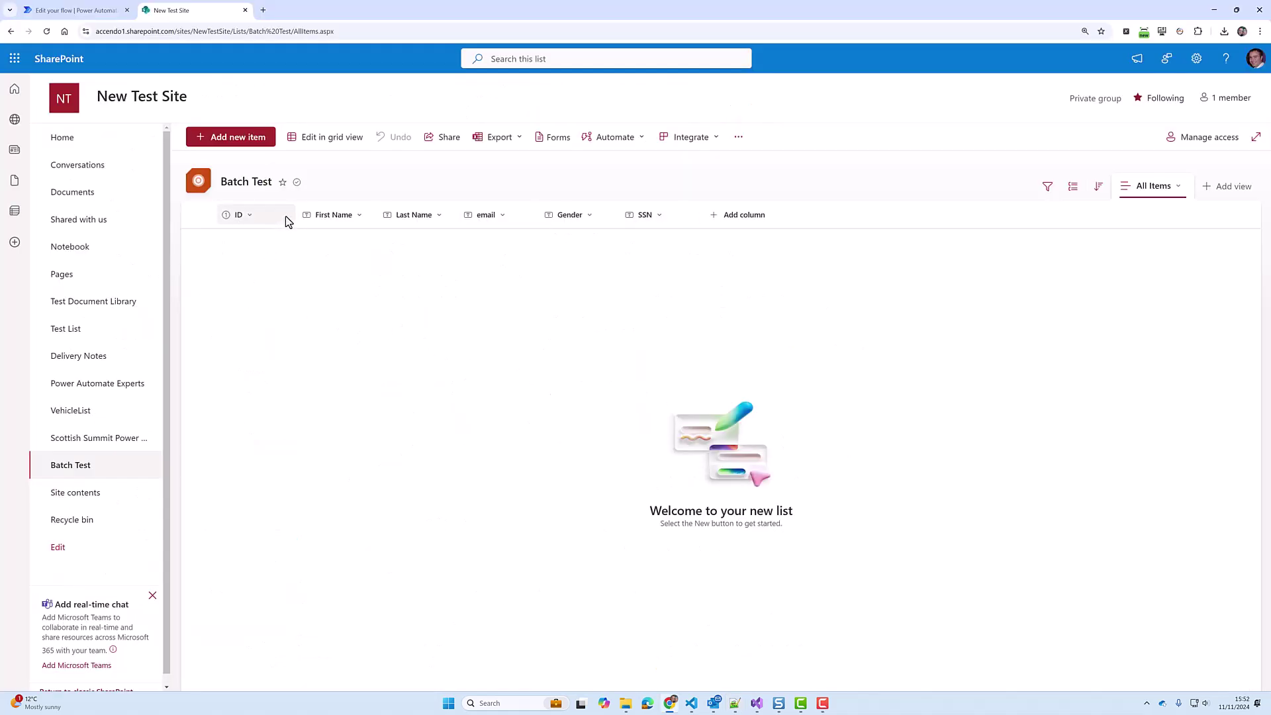
pyautogui.click(90, 13)
# Step: Expand the Get file content, Parse CSV to JSON and Generate SharePoint Create Batch steps
pyautogui.click(606, 185)
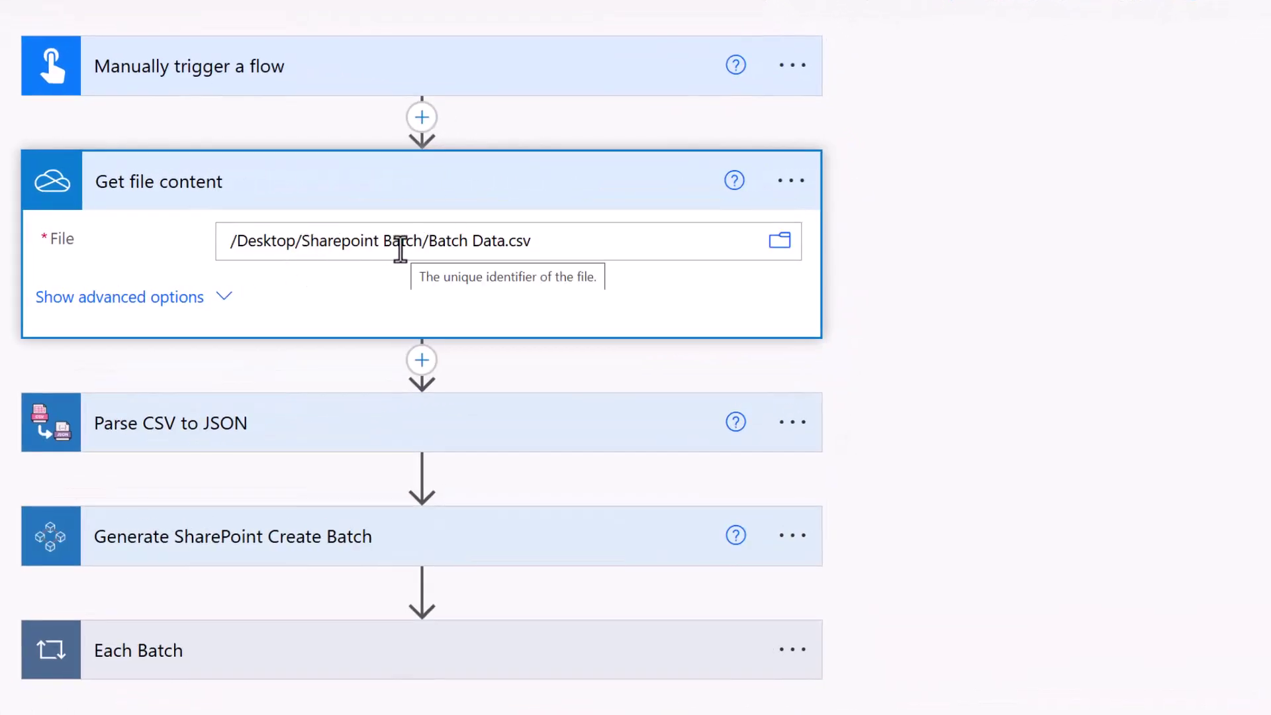
pyautogui.click(398, 202)
pyautogui.click(307, 302)
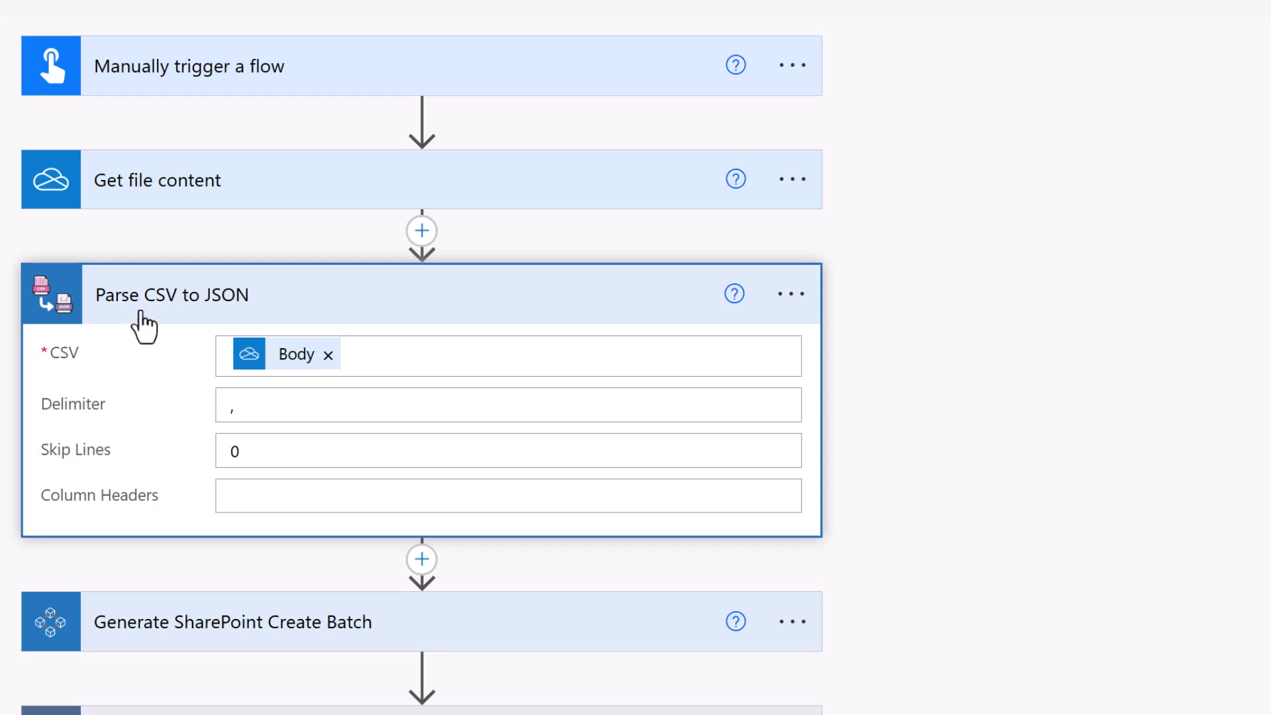
pyautogui.click(167, 320)
pyautogui.click(566, 423)
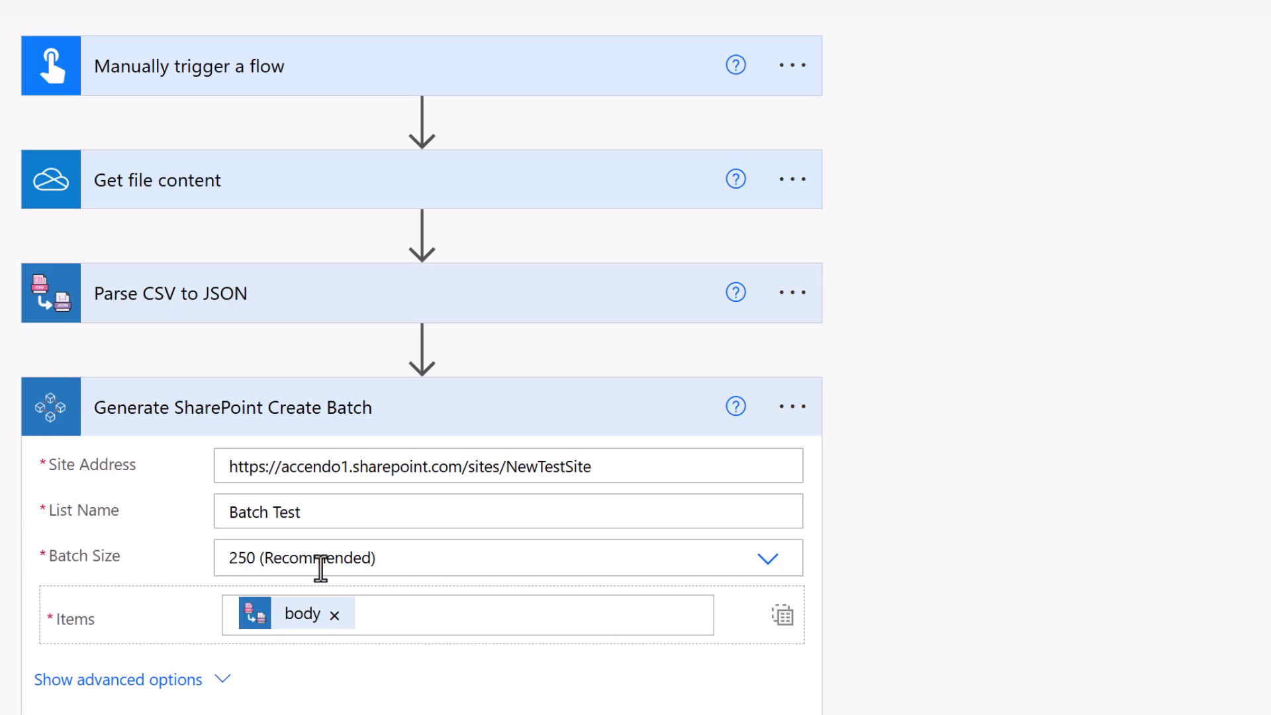
pyautogui.scroll(-3, 421, 666)
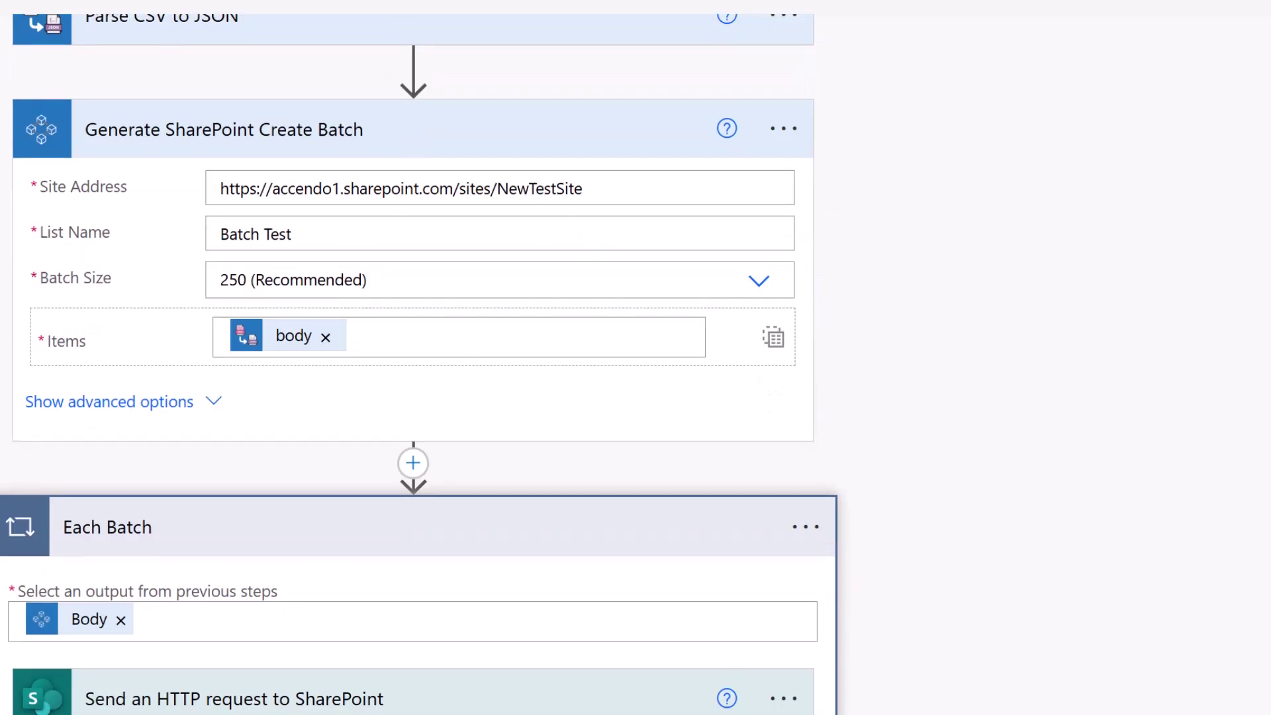
pyautogui.scroll(-3, 188, 624)
pyautogui.scroll(-1, 170, 375)
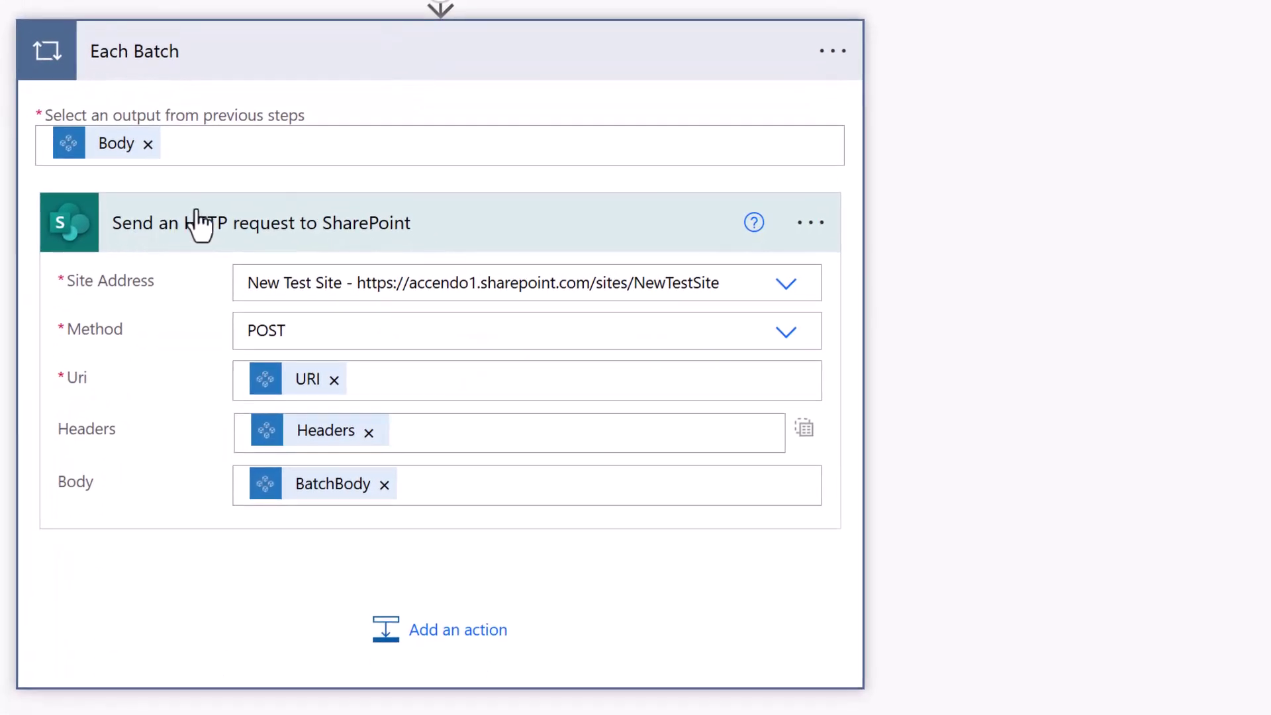
# Step: Clear the HTTP request's Uri, Headers and Body values and set Uri to API Endpoint
pyautogui.click(333, 380)
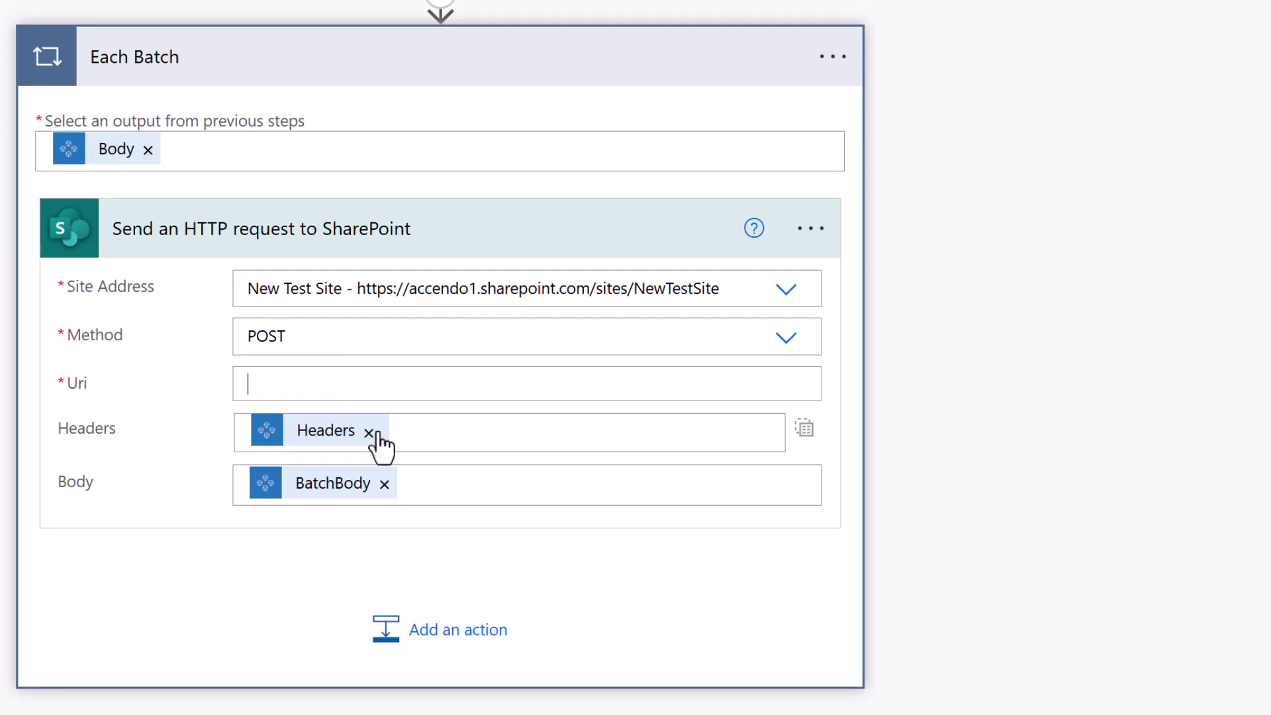
pyautogui.click(369, 433)
pyautogui.click(384, 511)
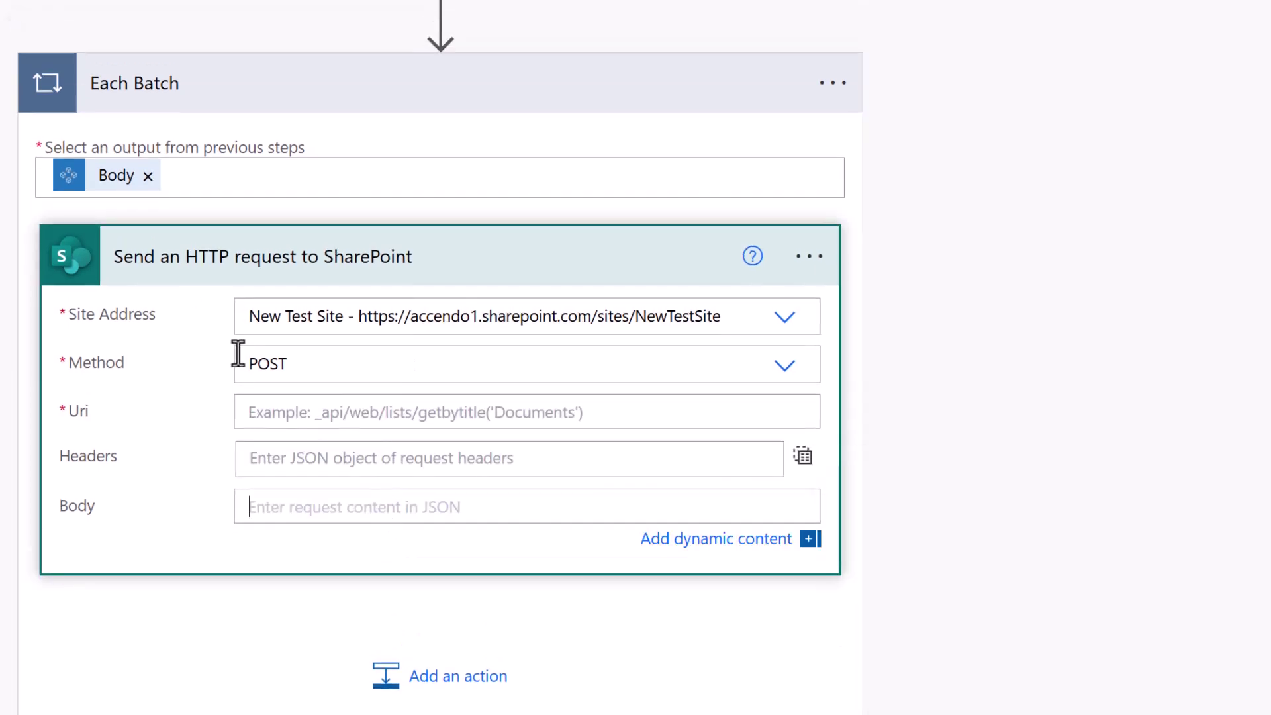
pyautogui.click(307, 415)
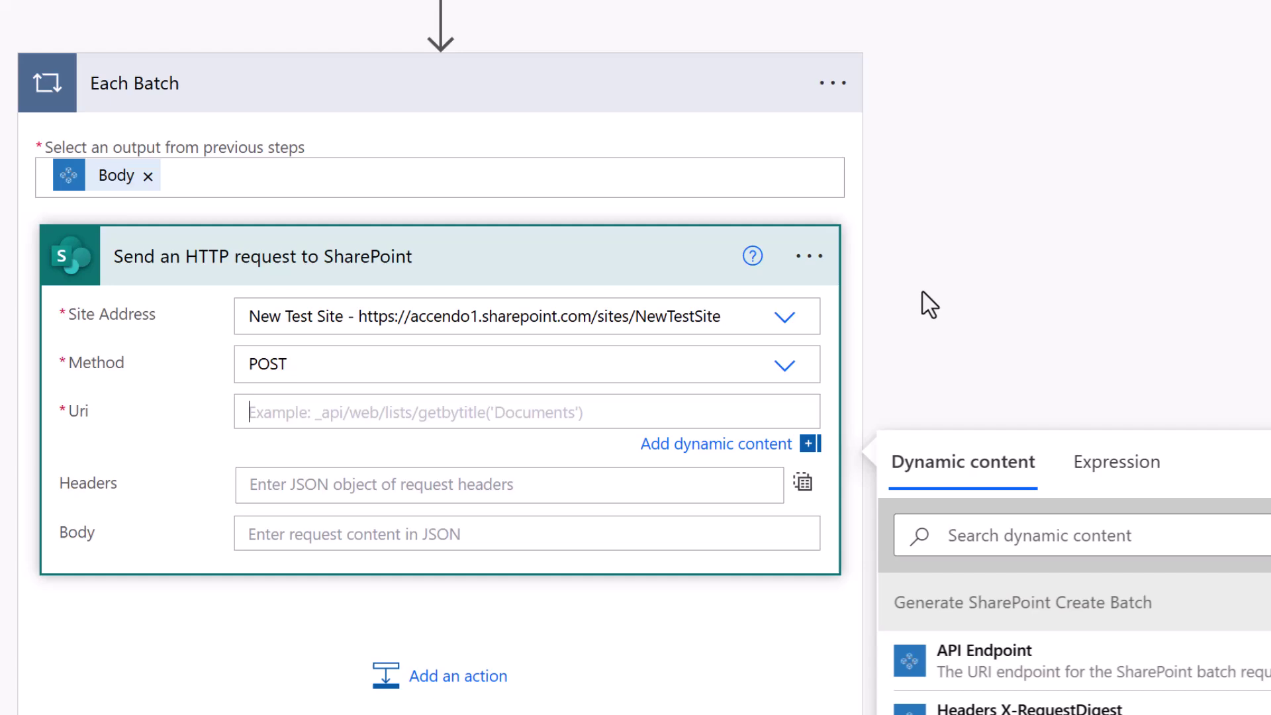
pyautogui.scroll(-1, 904, 291)
pyautogui.scroll(-2, 904, 291)
pyautogui.click(967, 403)
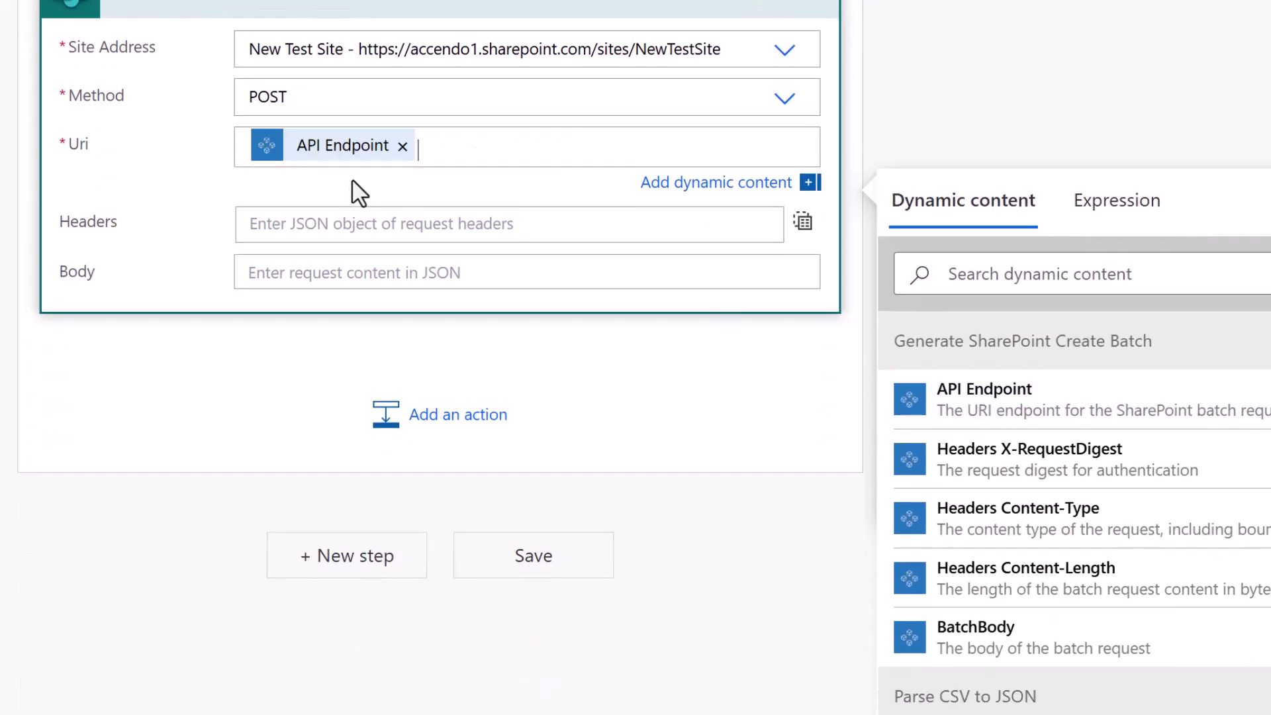
# Step: Fill the request's Headers with the Headers output and Body with BatchBody
pyautogui.click(314, 228)
pyautogui.click(804, 680)
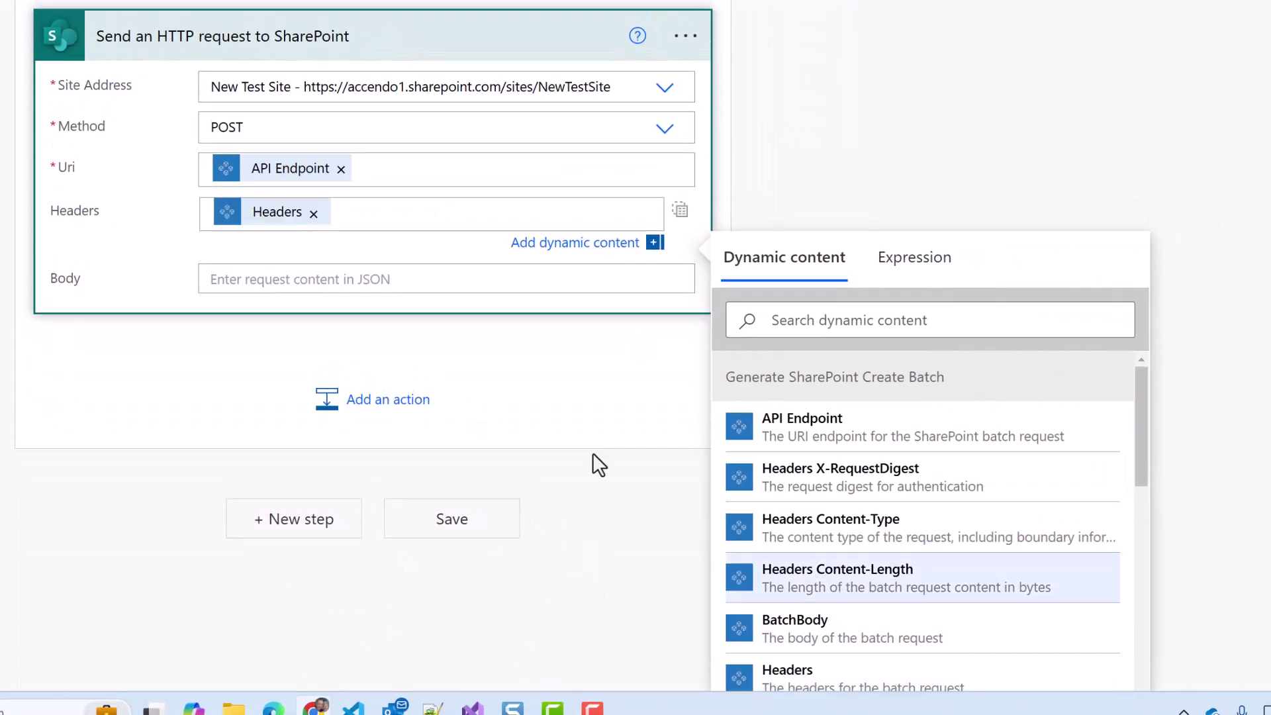
pyautogui.click(347, 278)
pyautogui.scroll(-2, 875, 431)
pyautogui.click(825, 526)
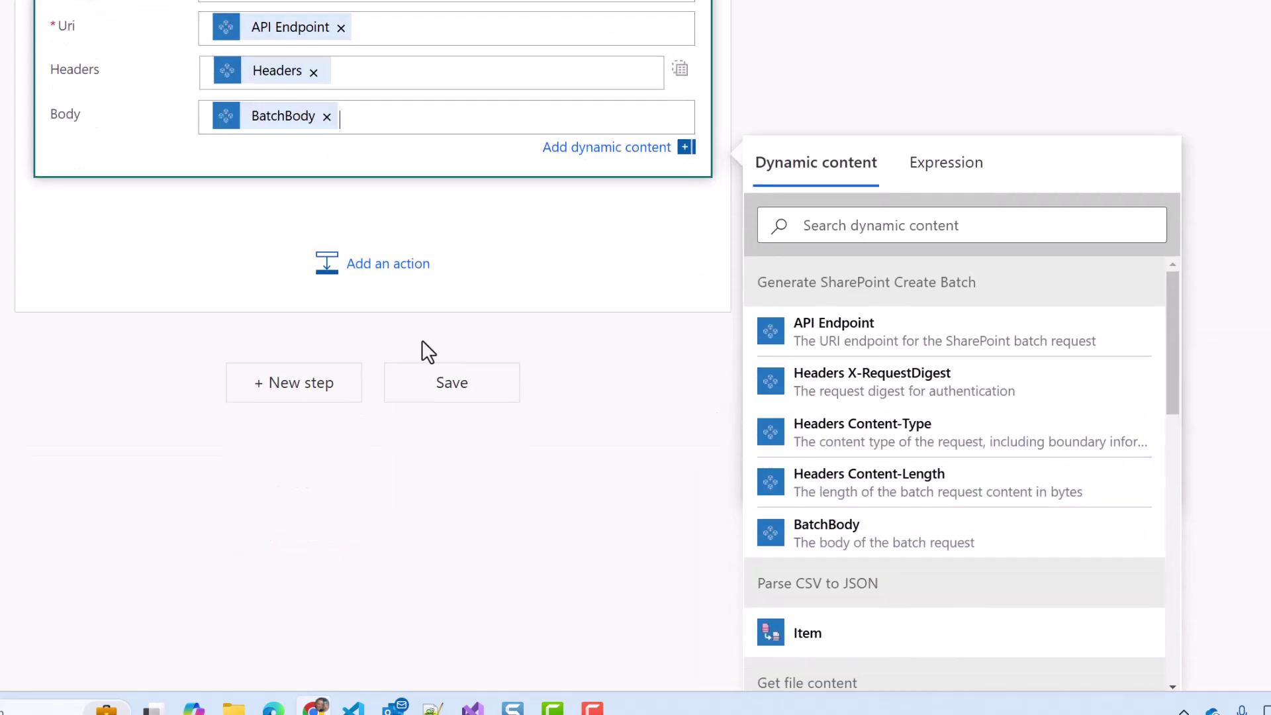
# Step: Save the flow, review the HTTP step's run inputs, and check the Batch Test list
pyautogui.click(435, 389)
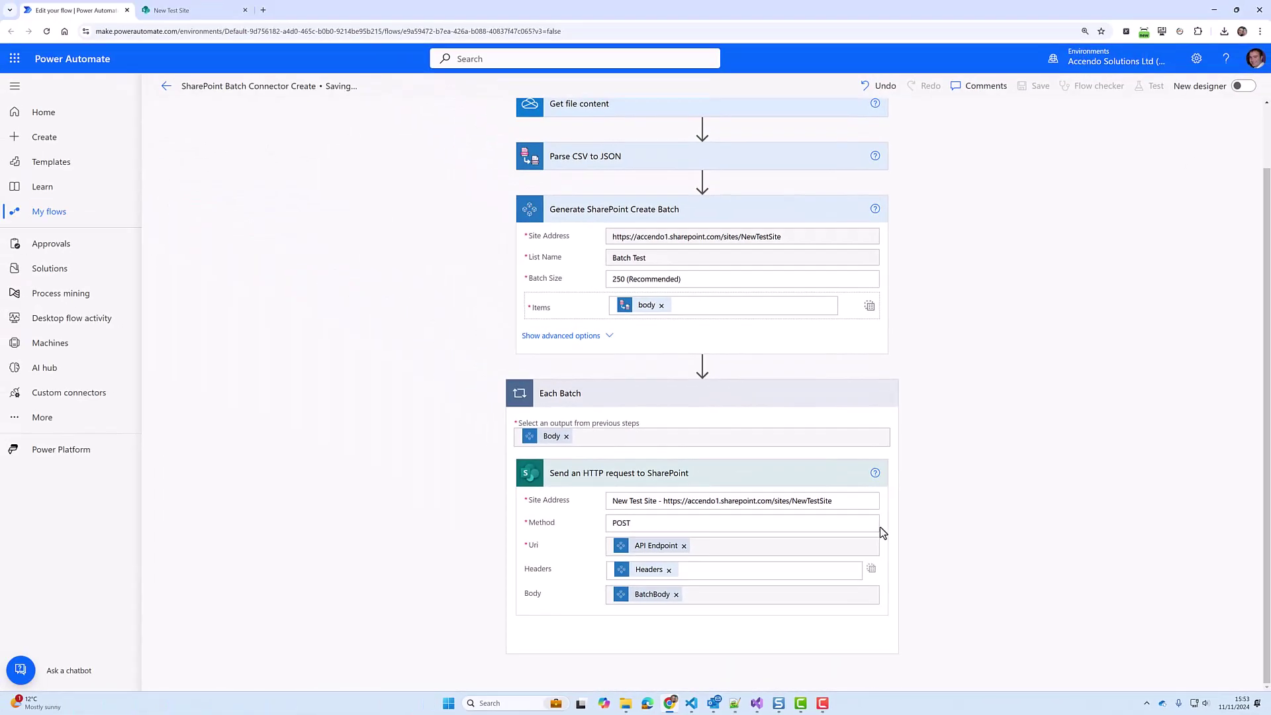
pyautogui.click(651, 441)
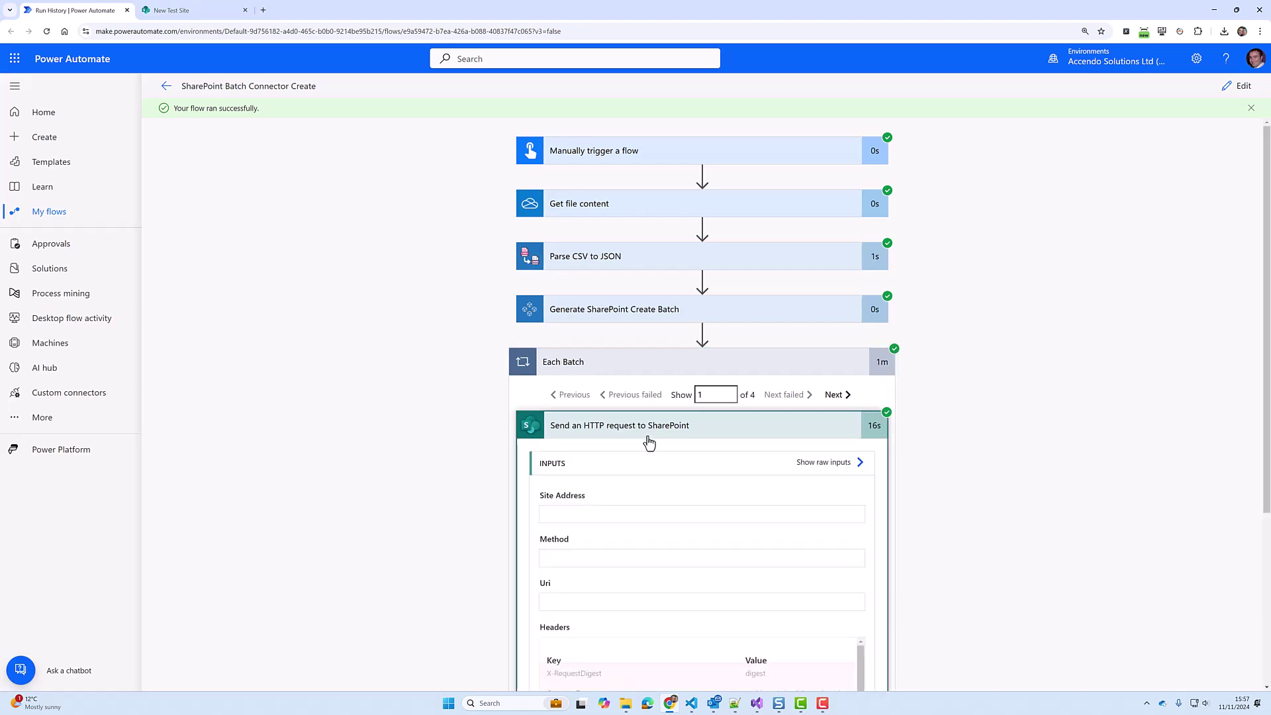
pyautogui.scroll(-3, 625, 455)
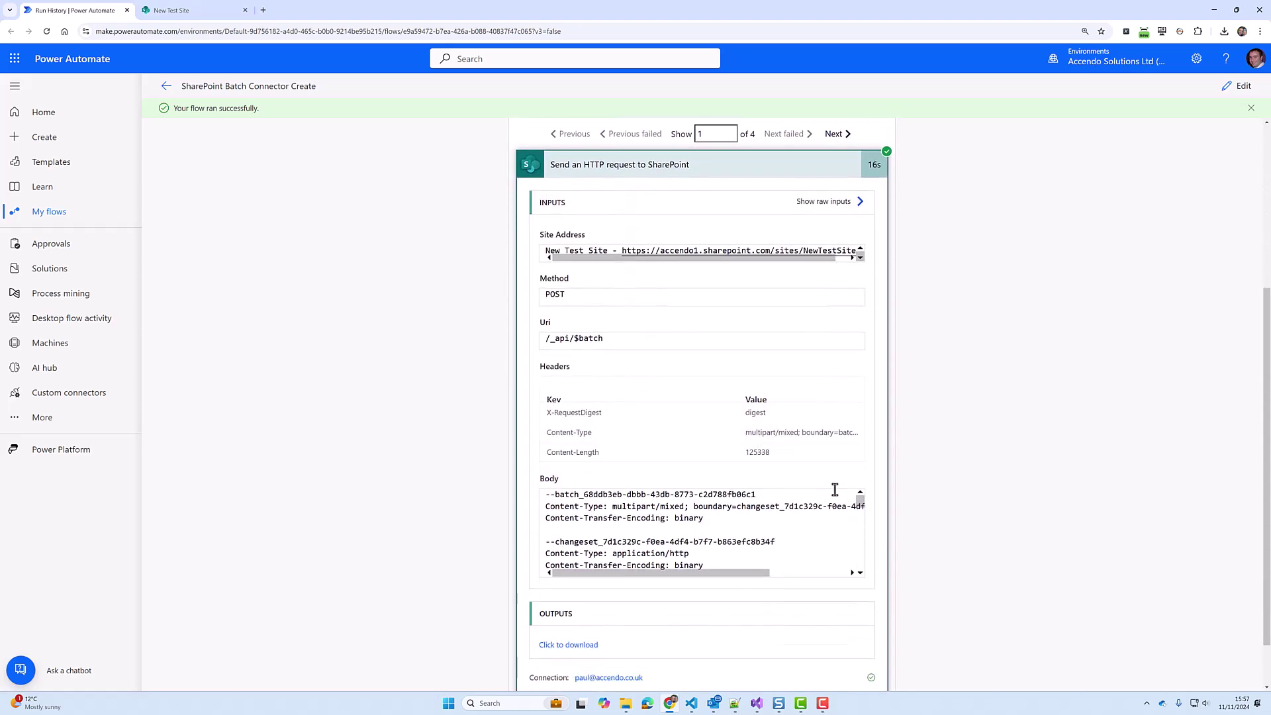
pyautogui.moveTo(863, 509); pyautogui.dragTo(861, 538)
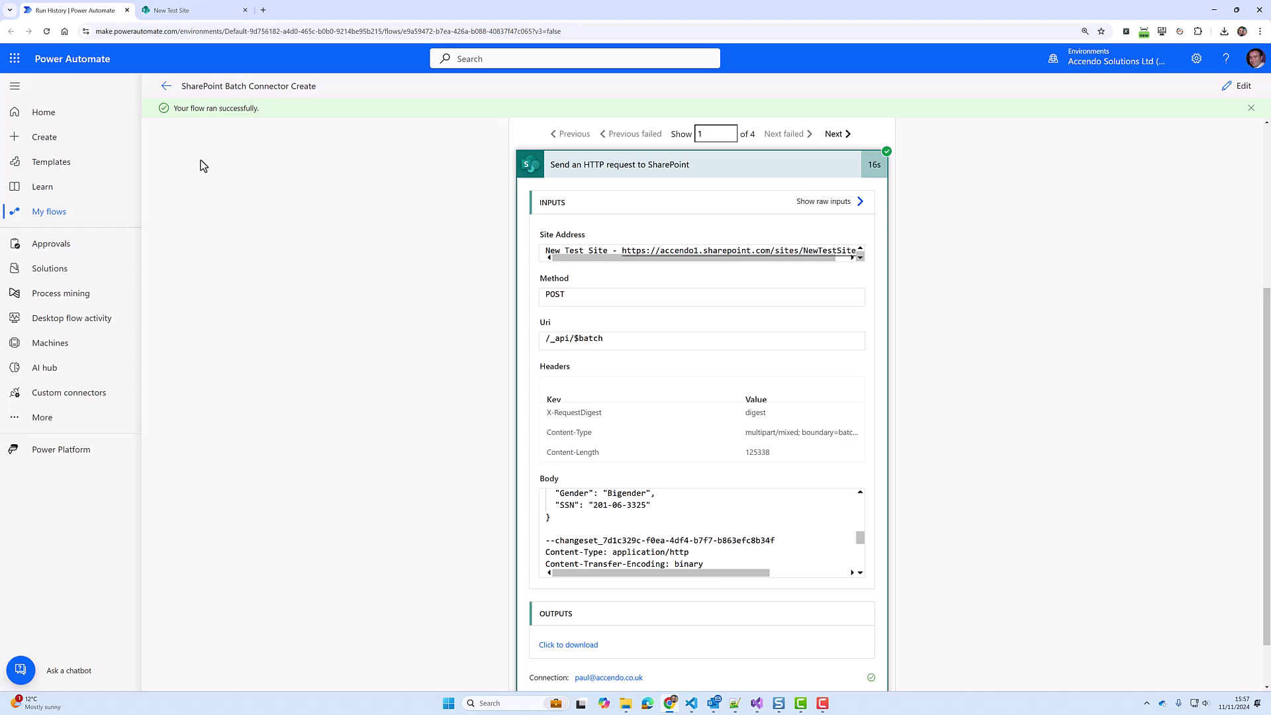
pyautogui.click(177, 7)
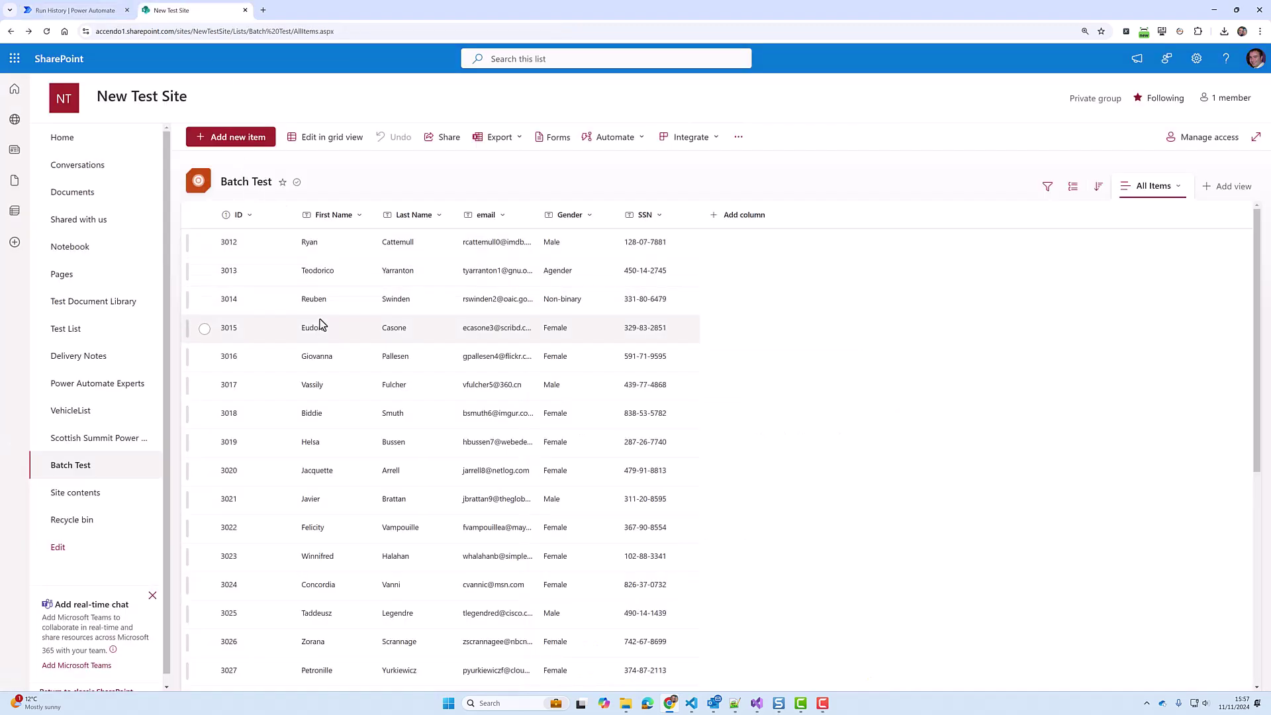
pyautogui.scroll(-2, 314, 323)
pyautogui.scroll(-2, 301, 316)
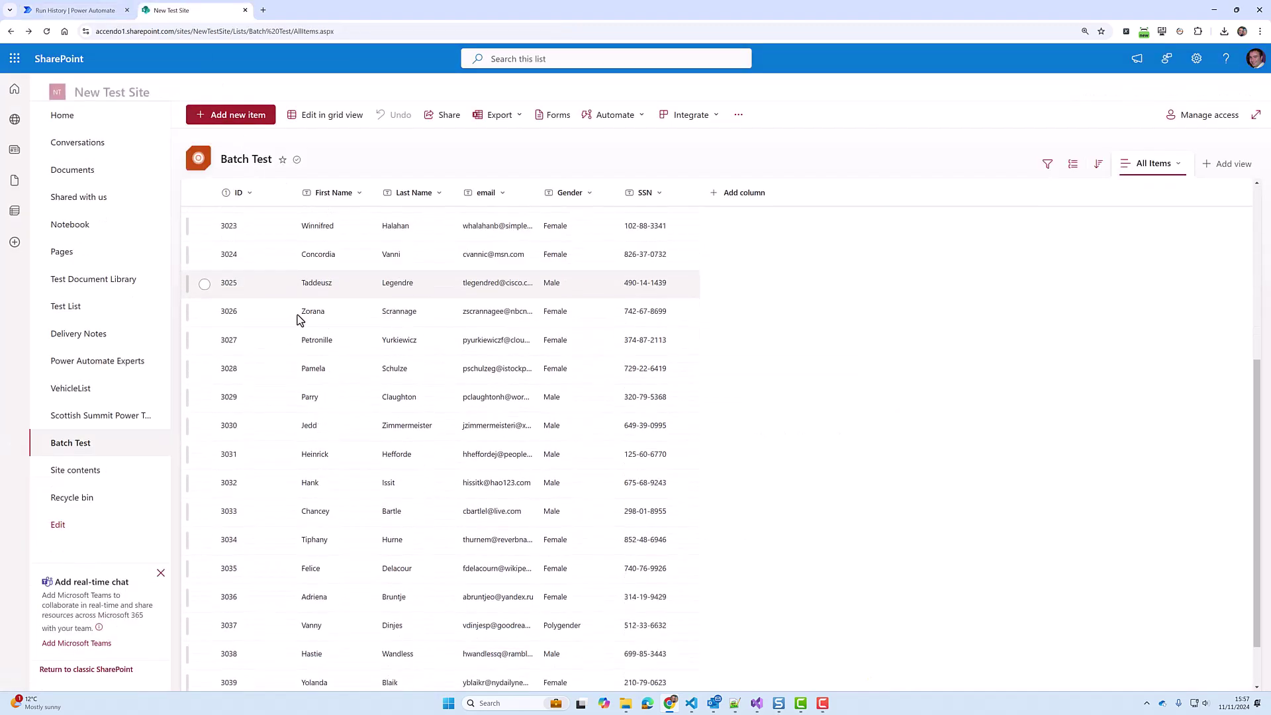
pyautogui.scroll(-3, 295, 319)
pyautogui.scroll(-2, 295, 319)
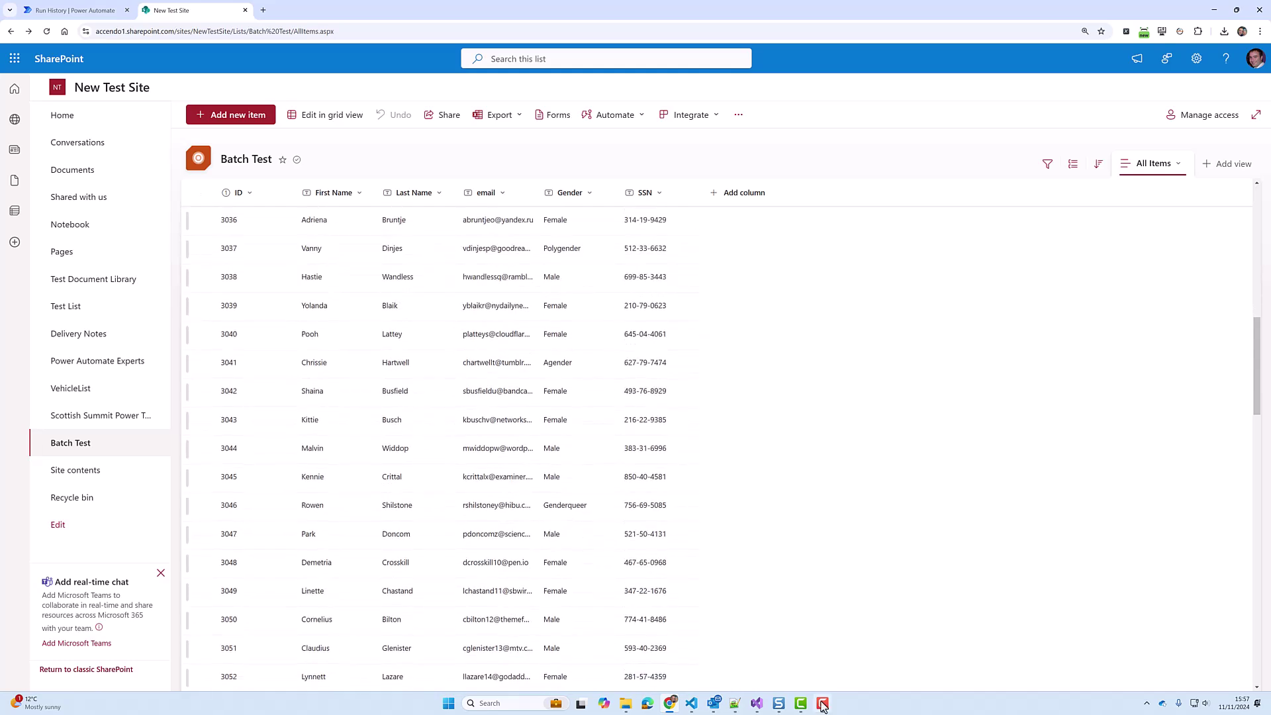